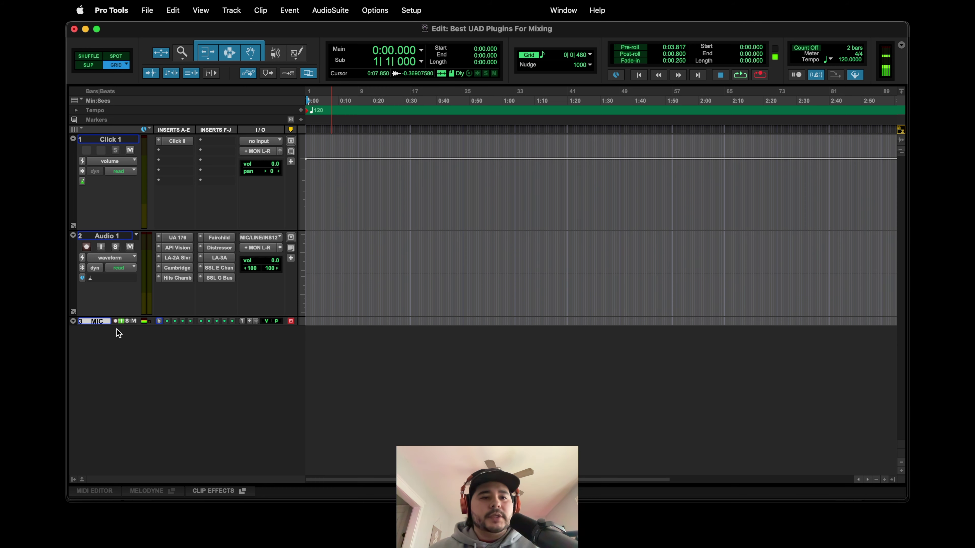
# Open the UA 176 compressor on Audio 1, reposition its window, then switch to API Vision
pyautogui.click(183, 238)
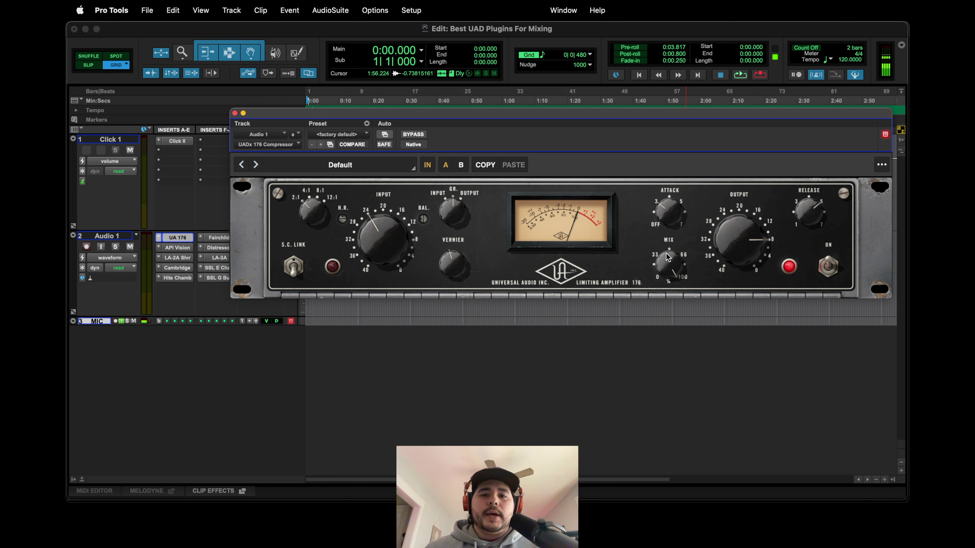
pyautogui.moveTo(545, 117); pyautogui.dragTo(517, 121)
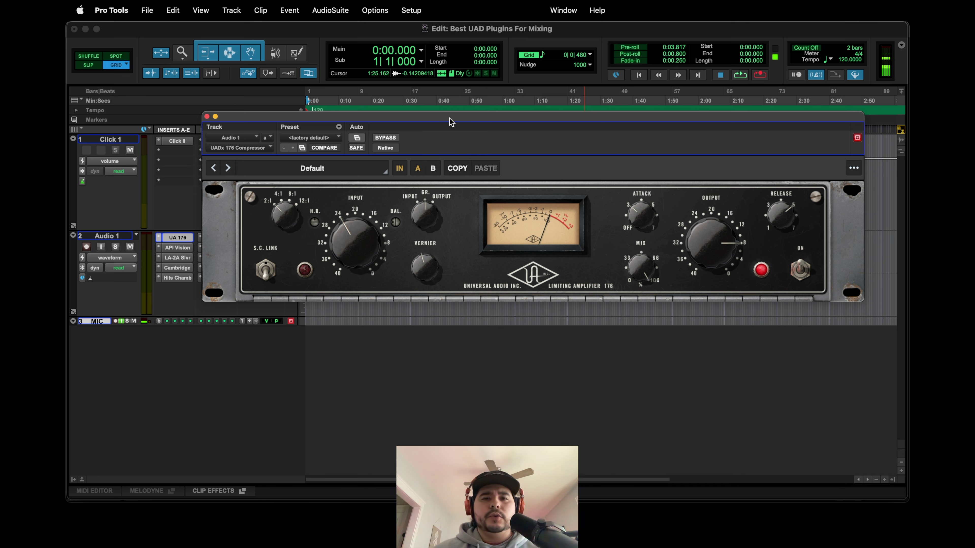
pyautogui.moveTo(447, 116); pyautogui.dragTo(444, 110)
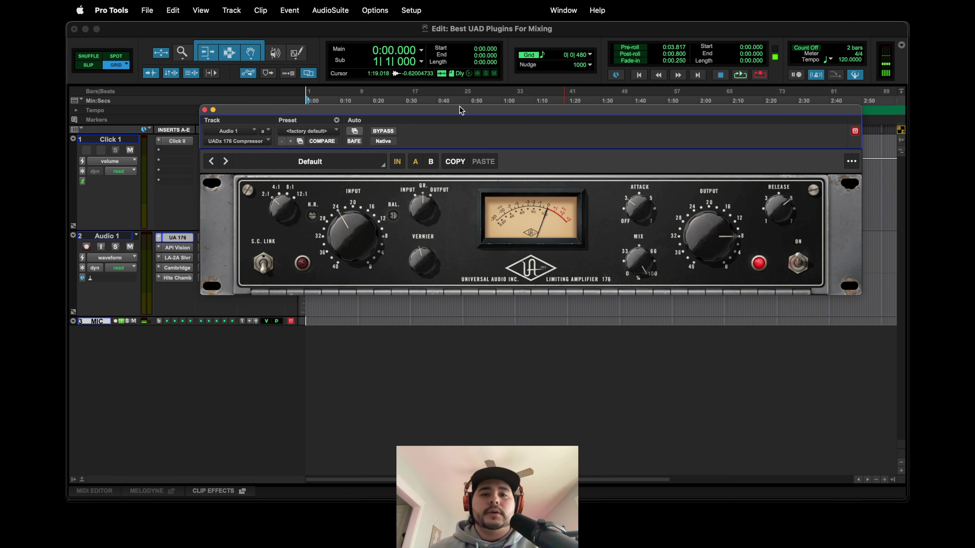
pyautogui.click(177, 248)
# Reposition the API Vision window, then switch Audio 1's plugin window to the LA-2A Silver
pyautogui.moveTo(395, 74); pyautogui.dragTo(504, 32)
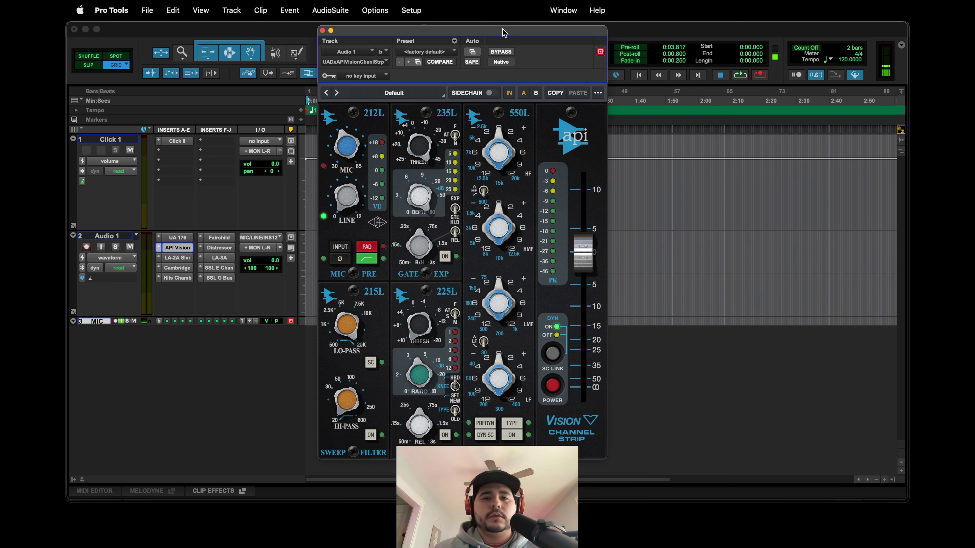
pyautogui.moveTo(504, 33); pyautogui.dragTo(500, 29)
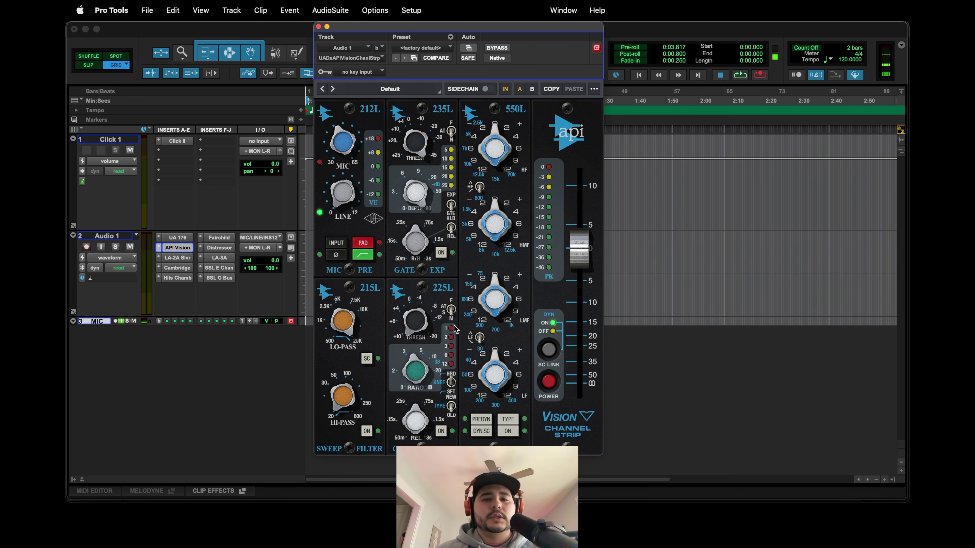
pyautogui.moveTo(452, 77); pyautogui.dragTo(479, 86)
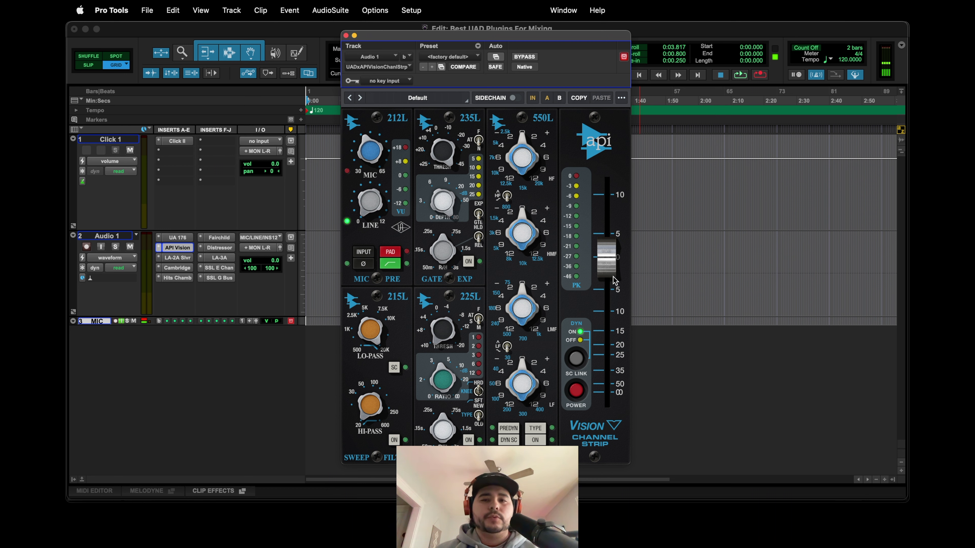
pyautogui.moveTo(510, 38); pyautogui.dragTo(509, 36)
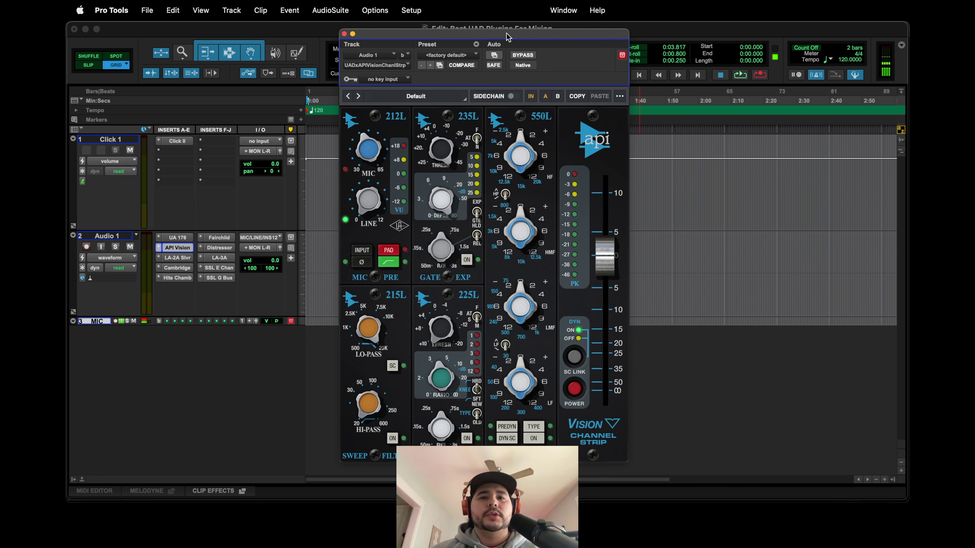
pyautogui.click(177, 257)
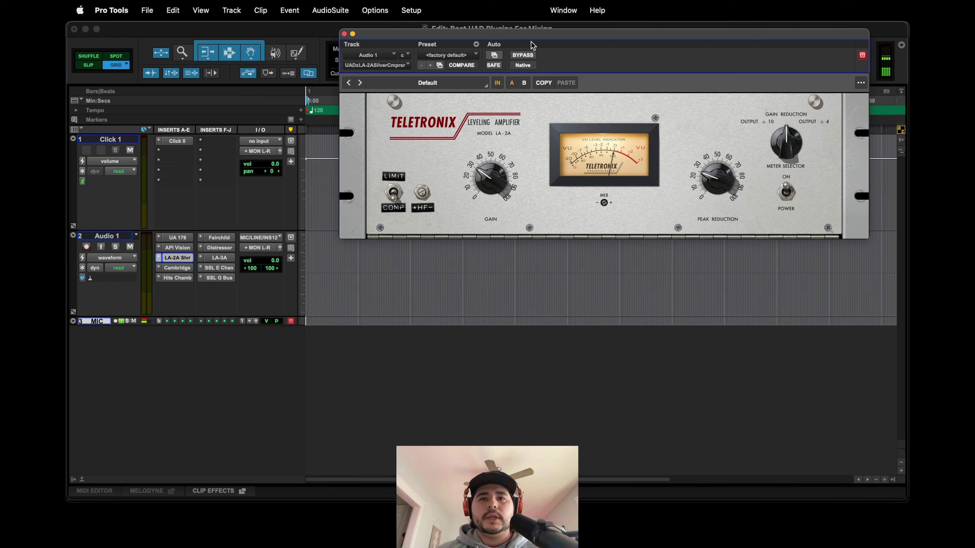
pyautogui.moveTo(533, 37); pyautogui.dragTo(471, 56)
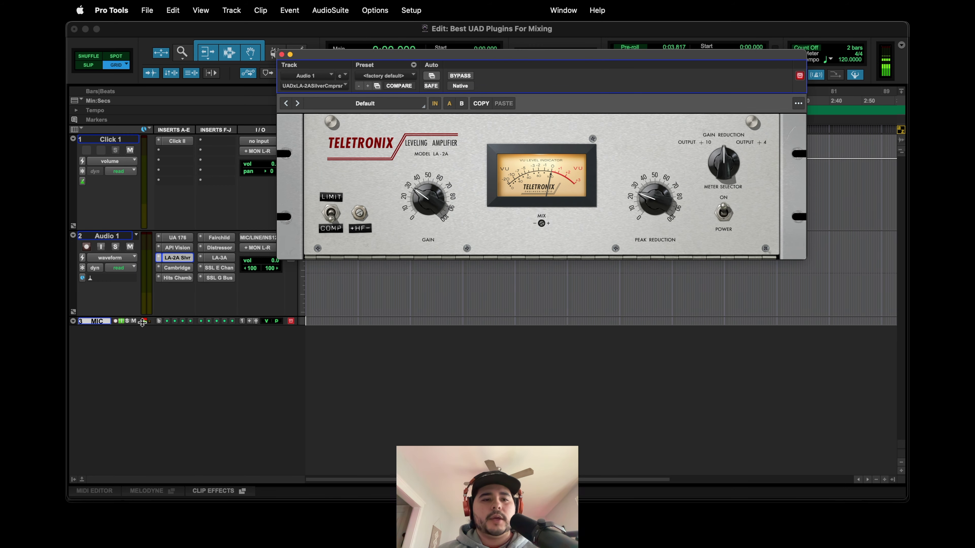
# Focus the Edit window and move the LA-2A Silver window left and down
pyautogui.click(159, 324)
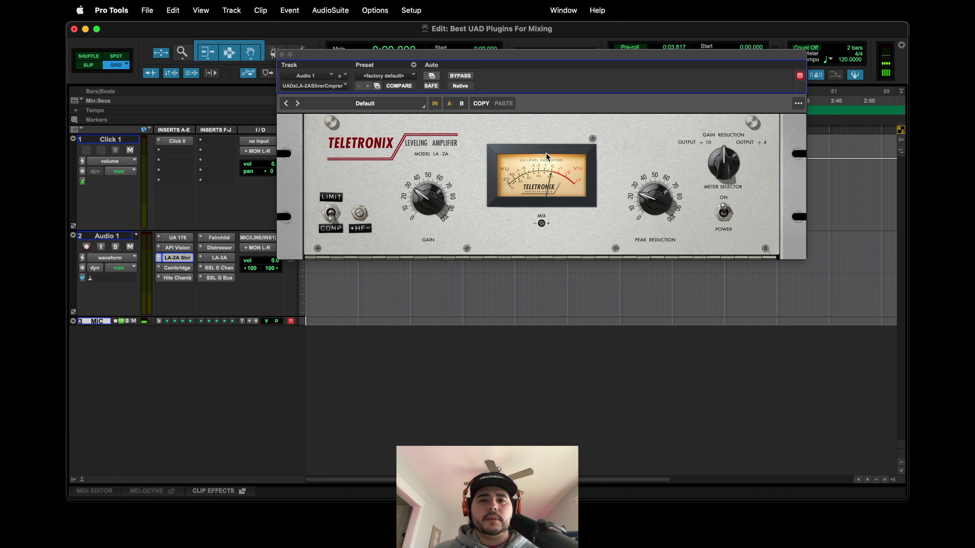
pyautogui.moveTo(499, 54); pyautogui.dragTo(491, 63)
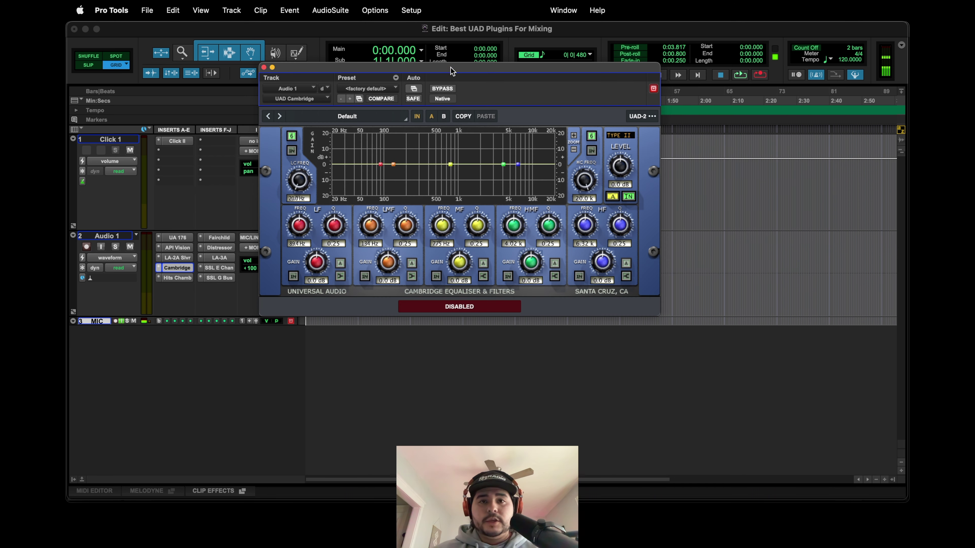
# Bring up the Cambridge EQ on Audio 1 and drag its window into place
pyautogui.moveTo(451, 67); pyautogui.dragTo(501, 83)
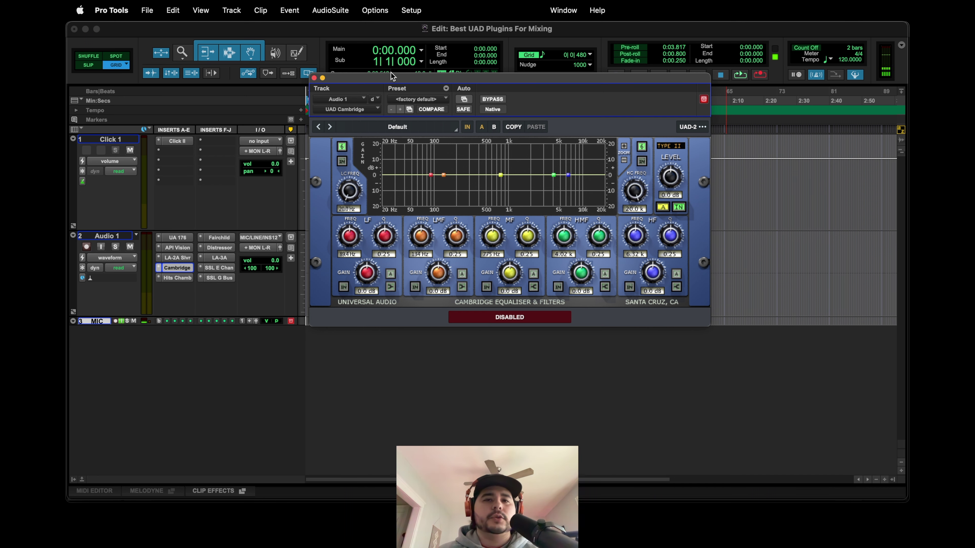
# Set Hitsville Reverb Chambers to Chamber 2, close it, and open the Fairchild on Audio 1
pyautogui.click(177, 277)
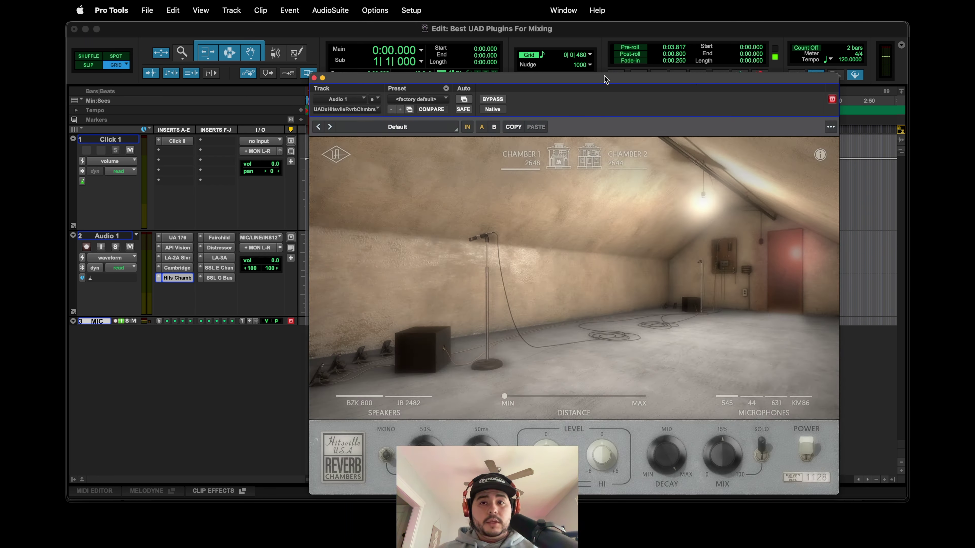
pyautogui.moveTo(604, 81); pyautogui.dragTo(568, 31)
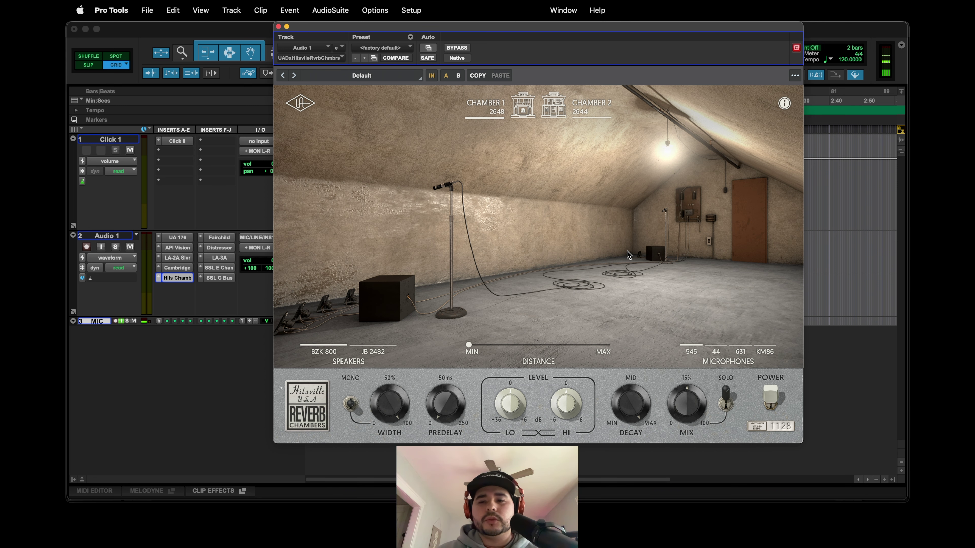
pyautogui.click(553, 106)
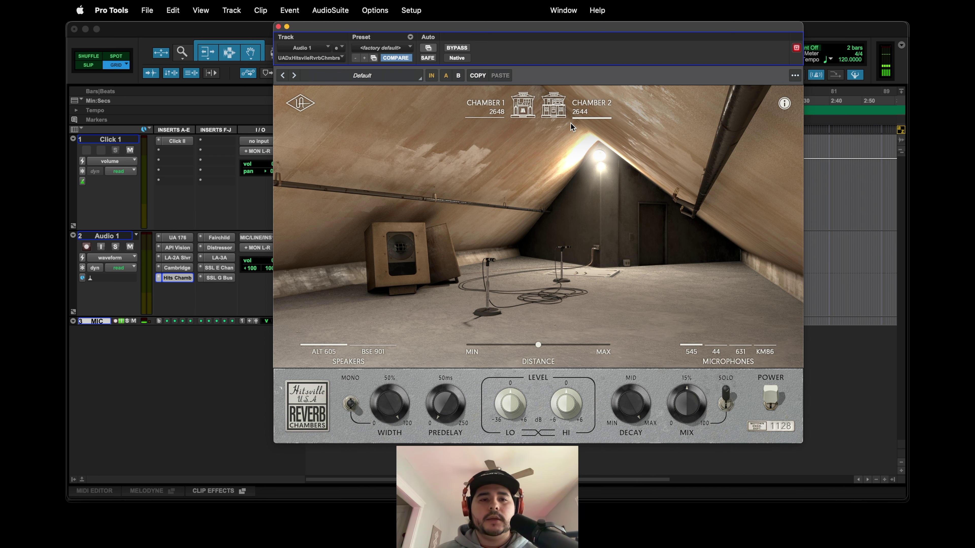
pyautogui.click(278, 26)
pyautogui.click(219, 237)
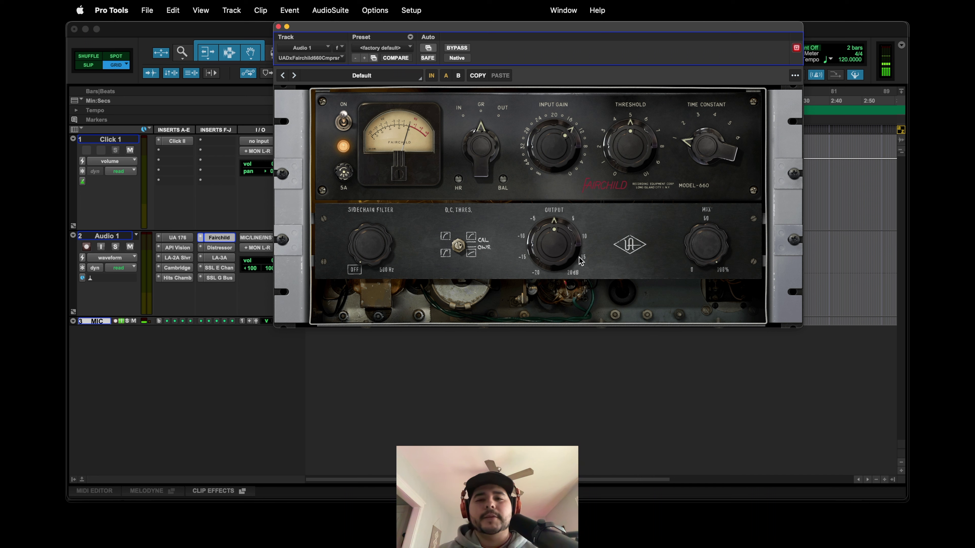
# Drag the Fairchild 660 window down and to the left
pyautogui.moveTo(477, 34); pyautogui.dragTo(456, 57)
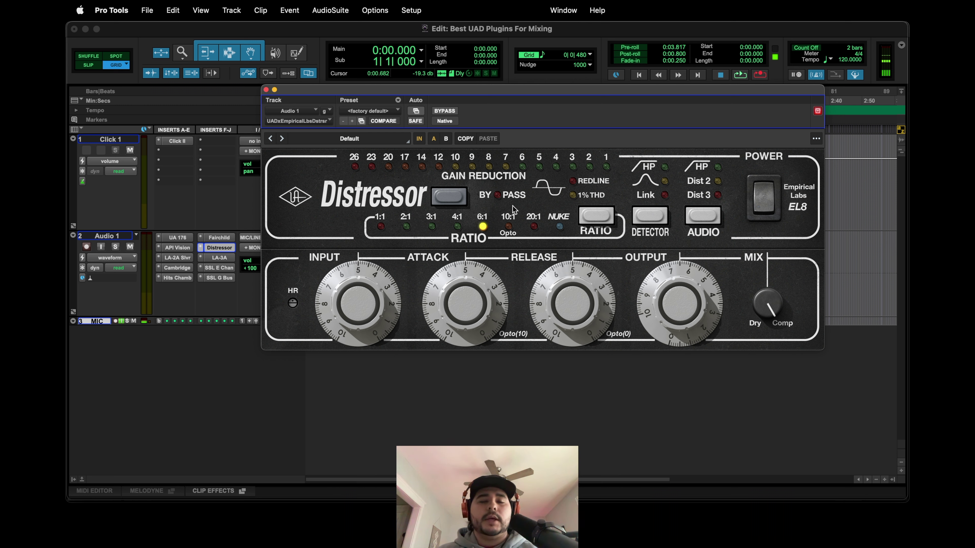
# Open the LA-3A compressor from Audio 1's inserts
pyautogui.click(219, 257)
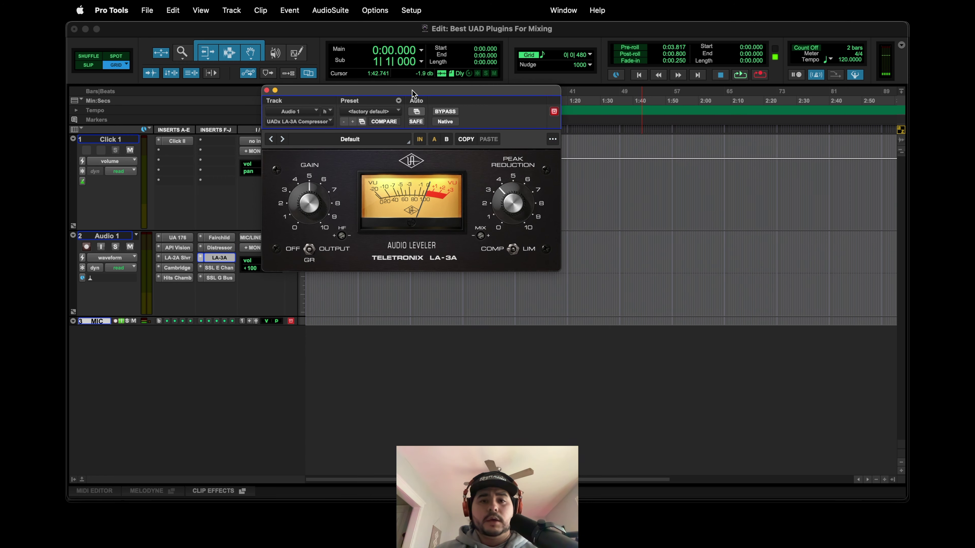
# Move the LA-3A window to the right, then close it
pyautogui.moveTo(412, 90); pyautogui.dragTo(514, 101)
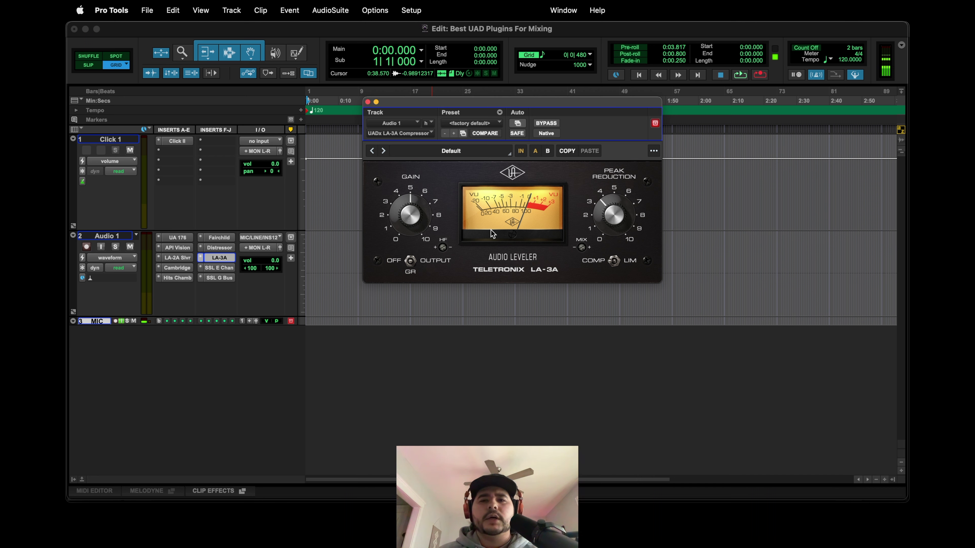
pyautogui.click(367, 102)
# Open the SSL E Channel Strip on Audio 1 and nudge its window slightly left
pyautogui.click(219, 267)
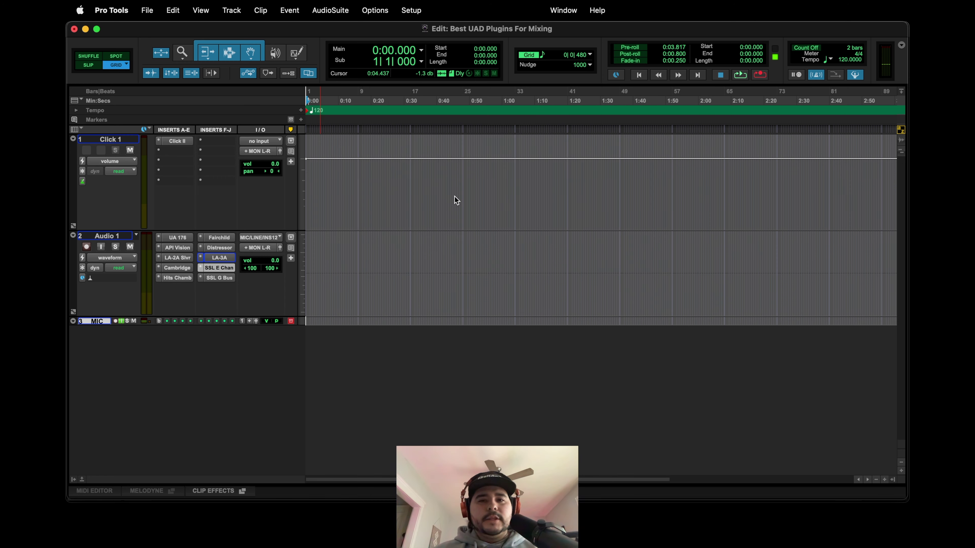
pyautogui.moveTo(528, 30); pyautogui.dragTo(527, 29)
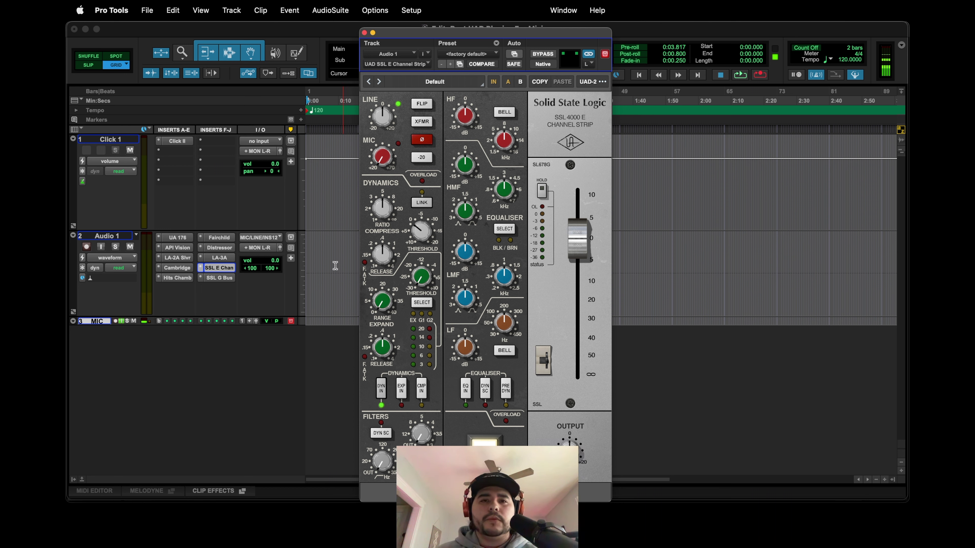
pyautogui.moveTo(472, 31); pyautogui.dragTo(472, 31)
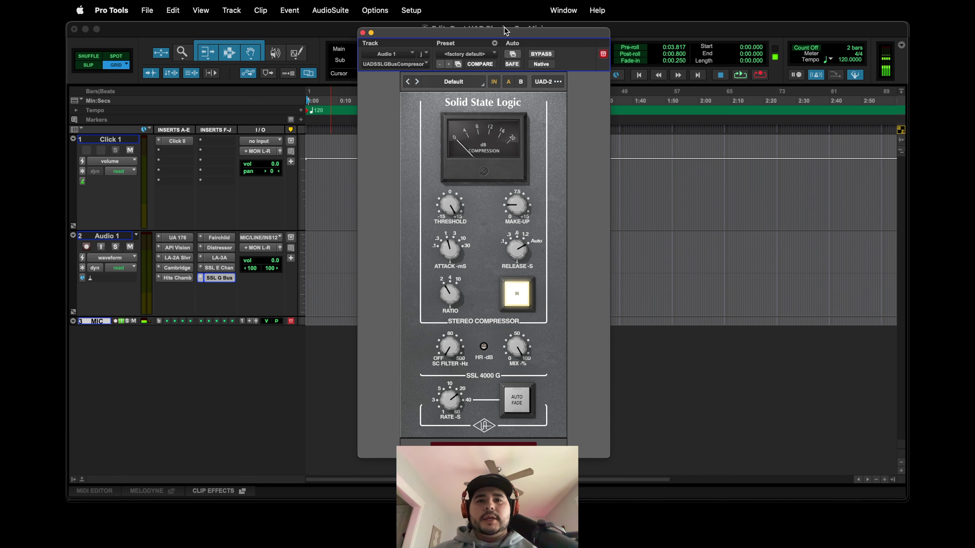
# Bring up the SSL G Bus Compressor on Audio 1 in place of the E Channel Strip
pyautogui.moveTo(505, 28); pyautogui.dragTo(503, 25)
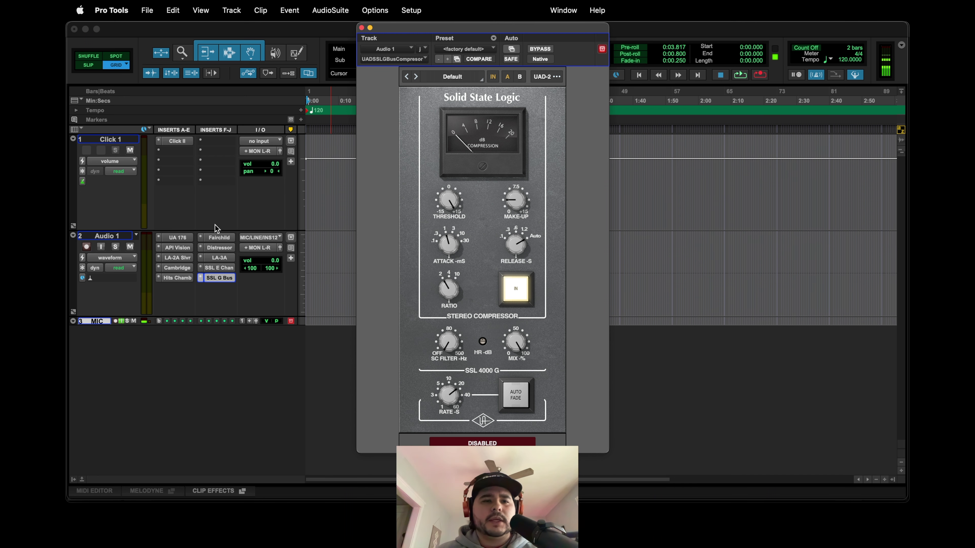
pyautogui.click(216, 268)
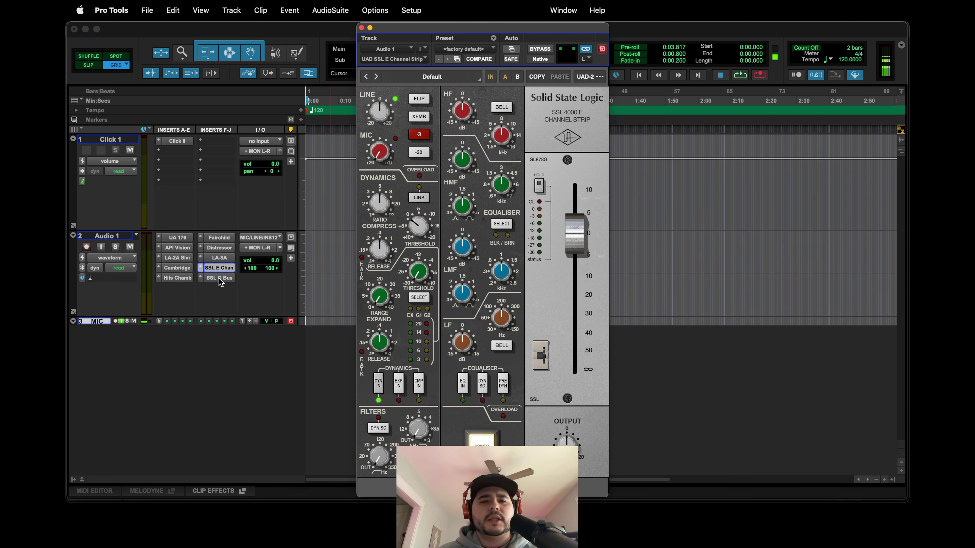
pyautogui.click(218, 278)
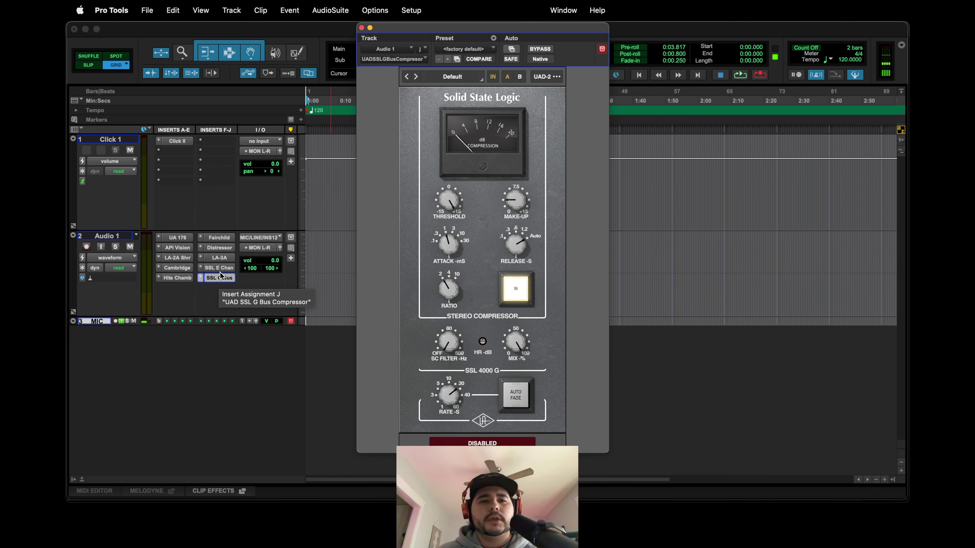
pyautogui.click(221, 268)
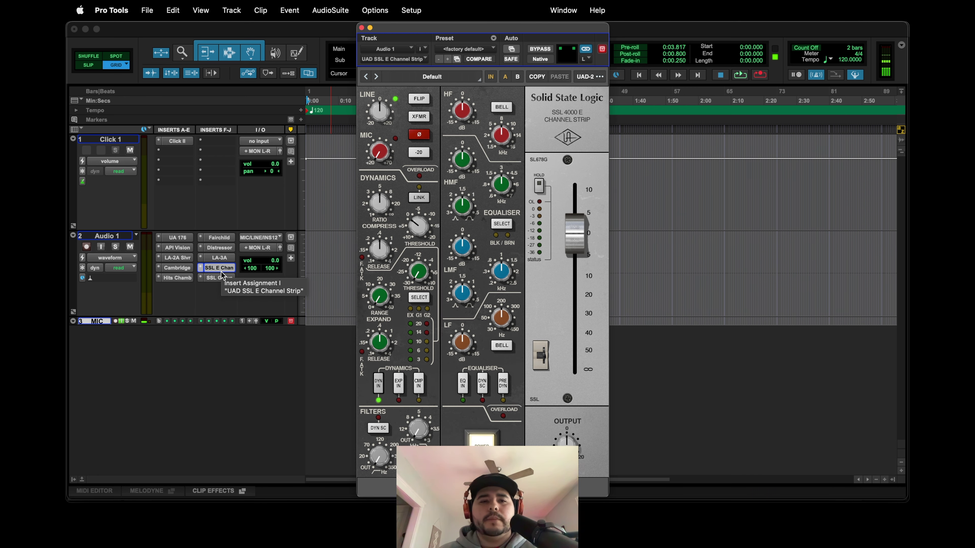
pyautogui.click(222, 275)
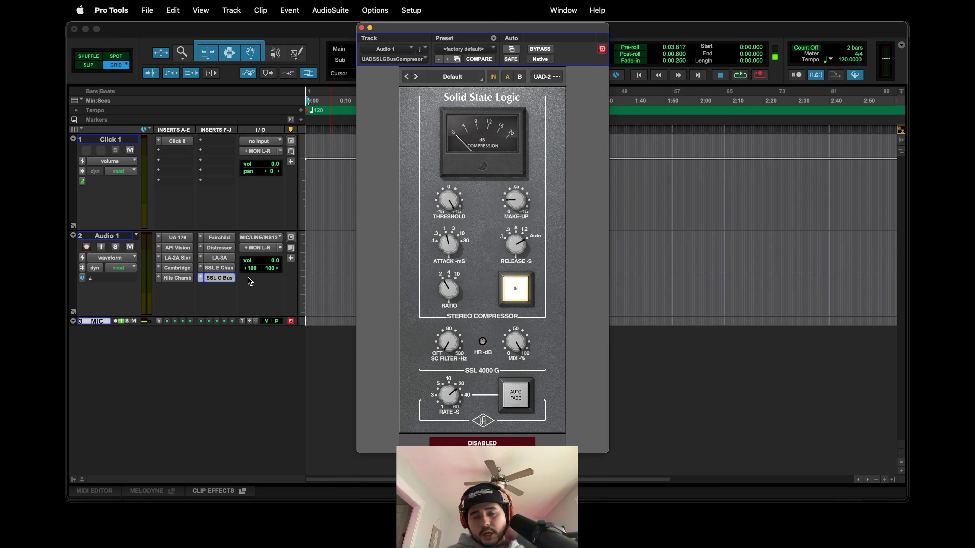